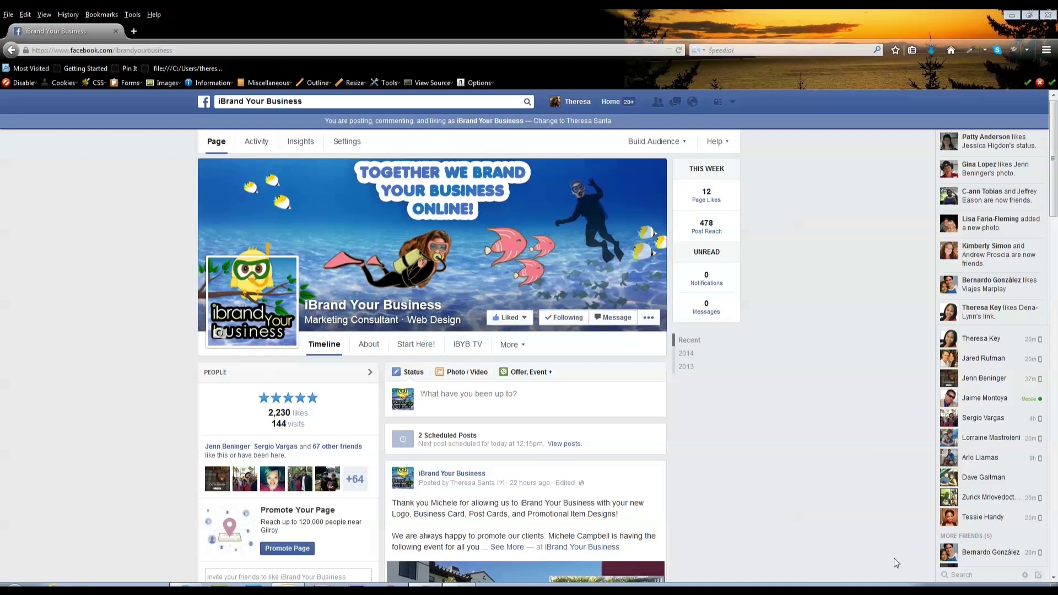
Go to the News Feed, view your personal timeline, then return to the News Feed
{"action": "left_click", "coordinate": [606, 103]}
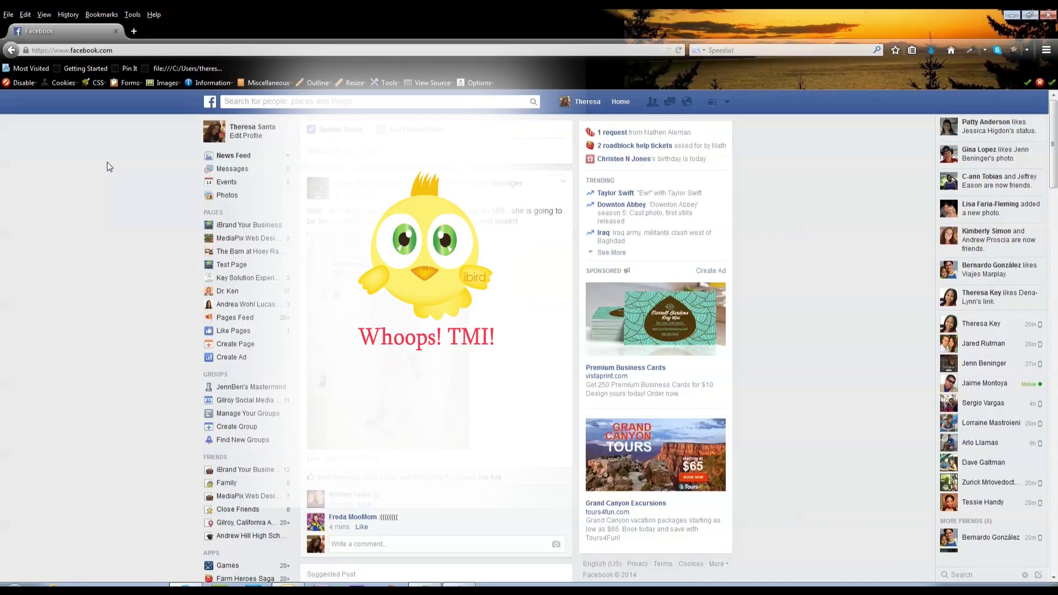
{"action": "left_click", "coordinate": [239, 129]}
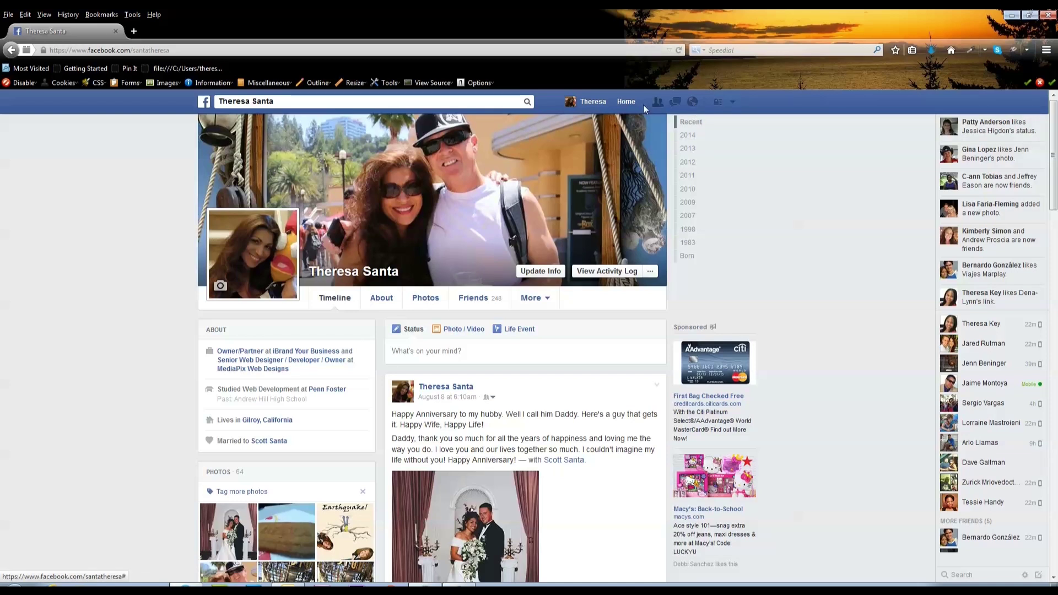
{"action": "left_click", "coordinate": [628, 103]}
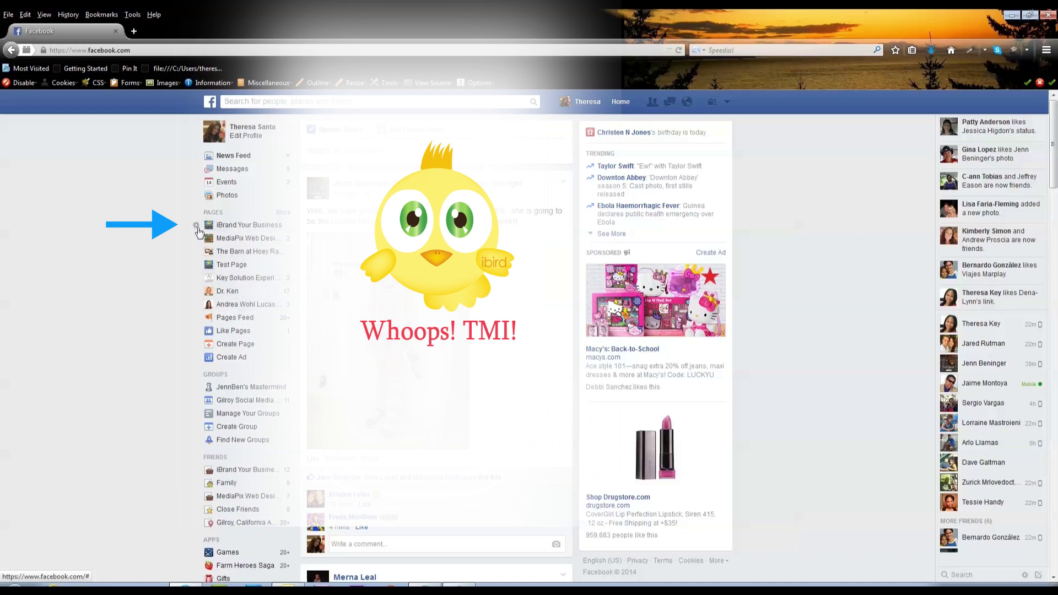
Favorite then unfavorite iBrand Your Business, and open the page from the sidebar
{"action": "left_click", "coordinate": [197, 229]}
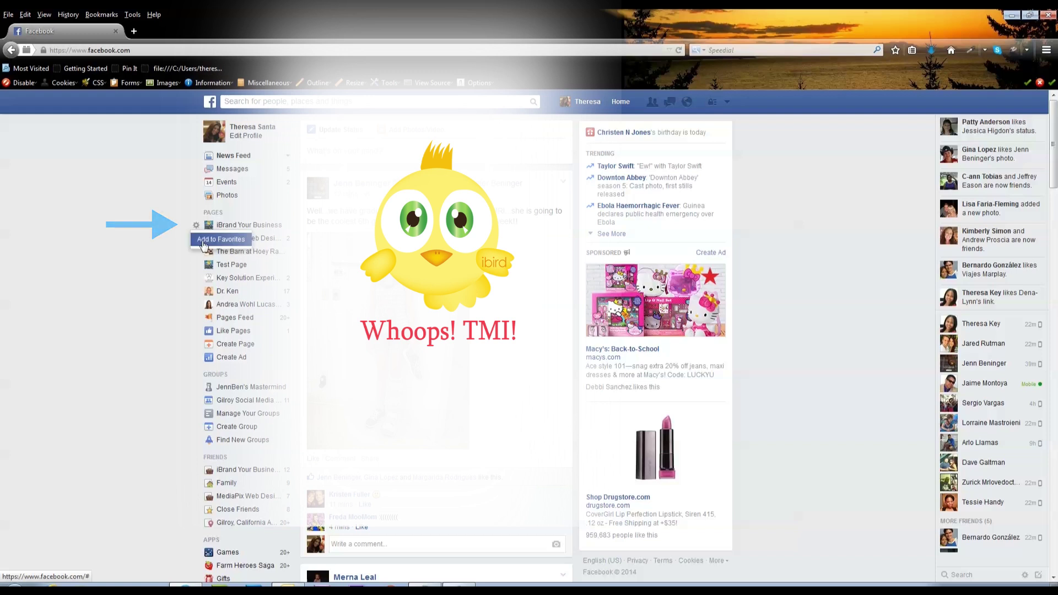
{"action": "left_click", "coordinate": [219, 239]}
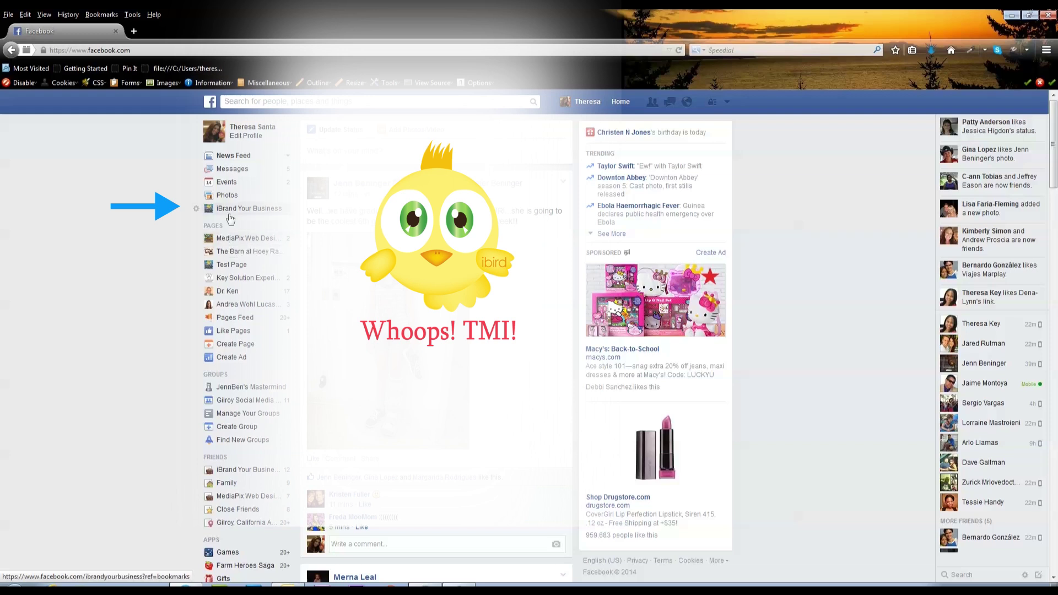
{"action": "left_click", "coordinate": [195, 208]}
{"action": "left_click", "coordinate": [201, 224]}
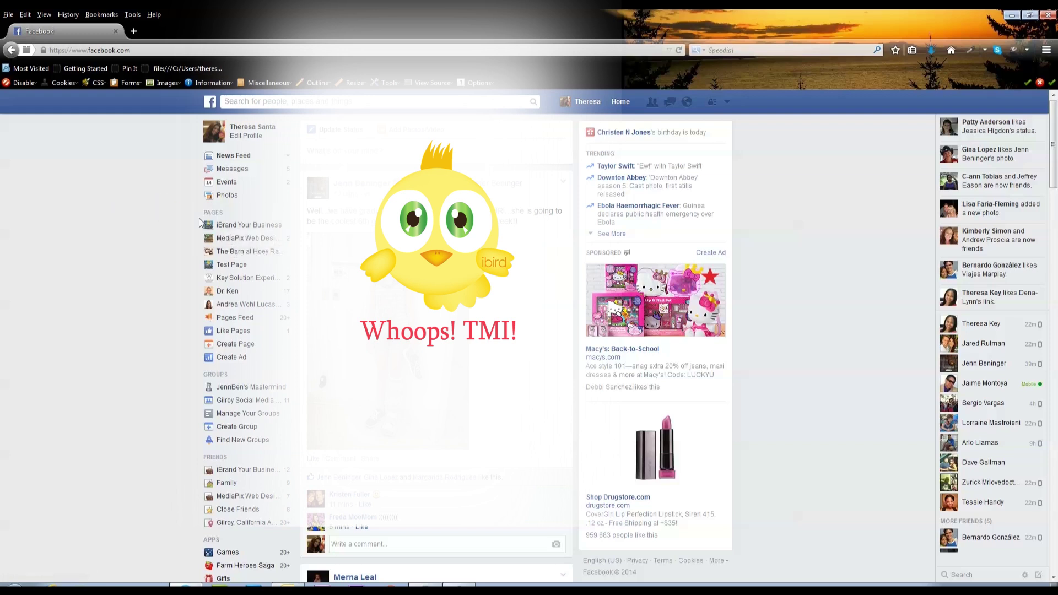
{"action": "left_click", "coordinate": [233, 225]}
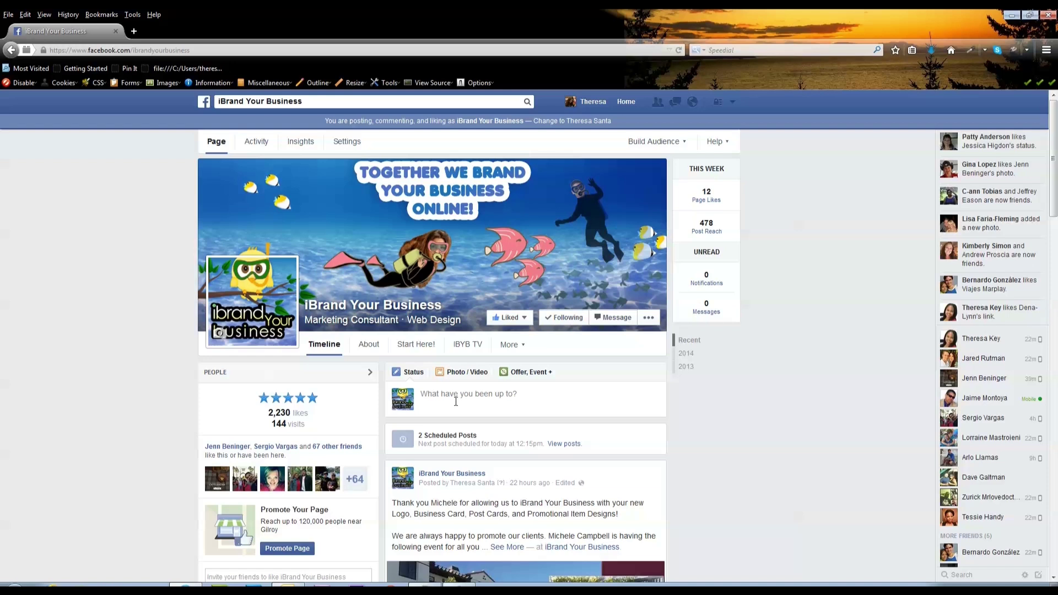
Change the page's posting identity to Theresa Santa and show iBrand Your Business search suggestions
{"action": "left_click", "coordinate": [419, 404]}
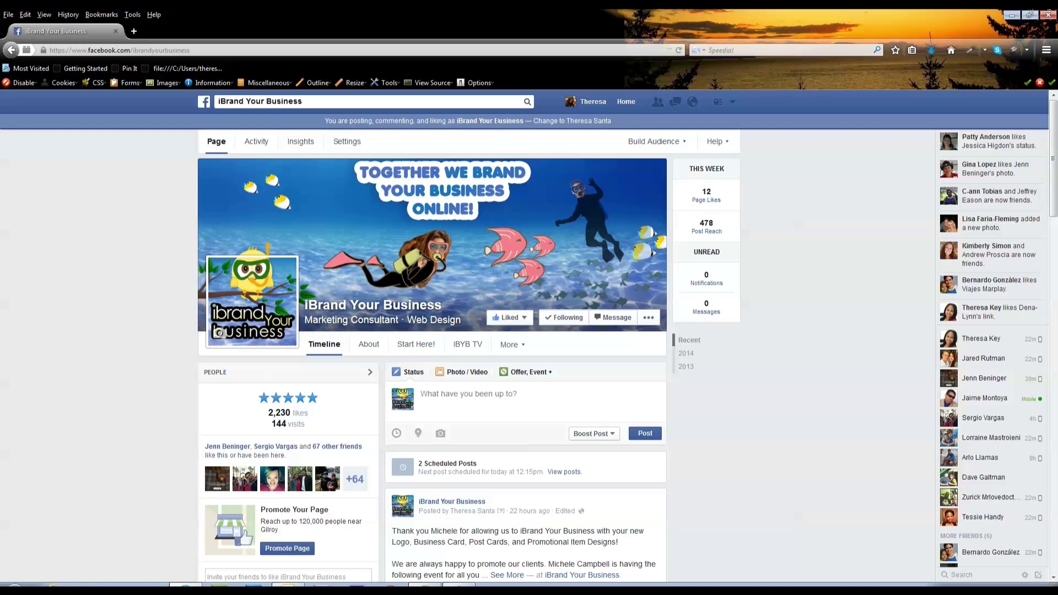
{"action": "left_click", "coordinate": [550, 121]}
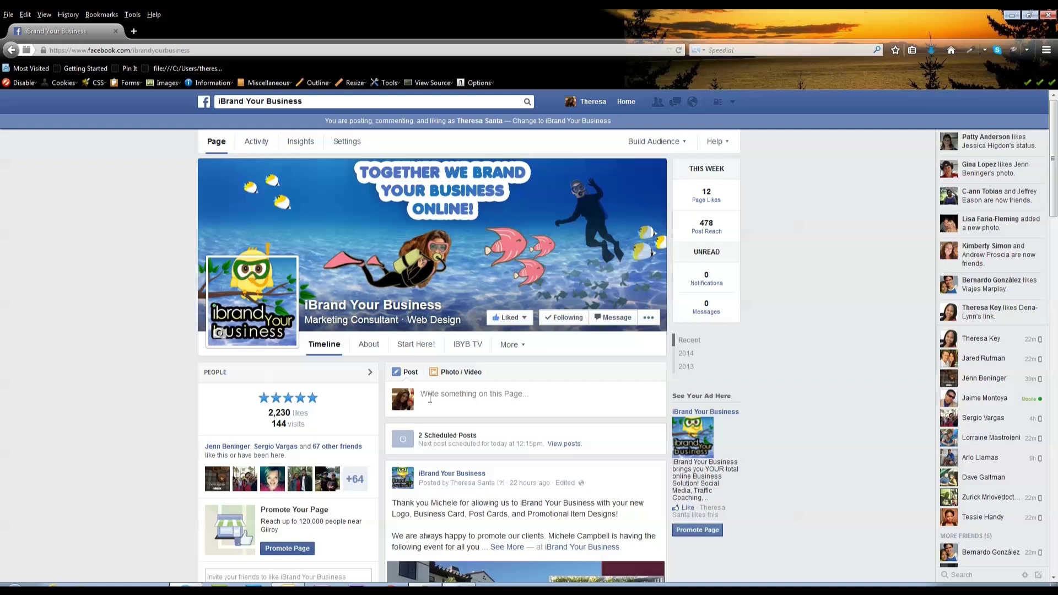
{"action": "left_click", "coordinate": [350, 102]}
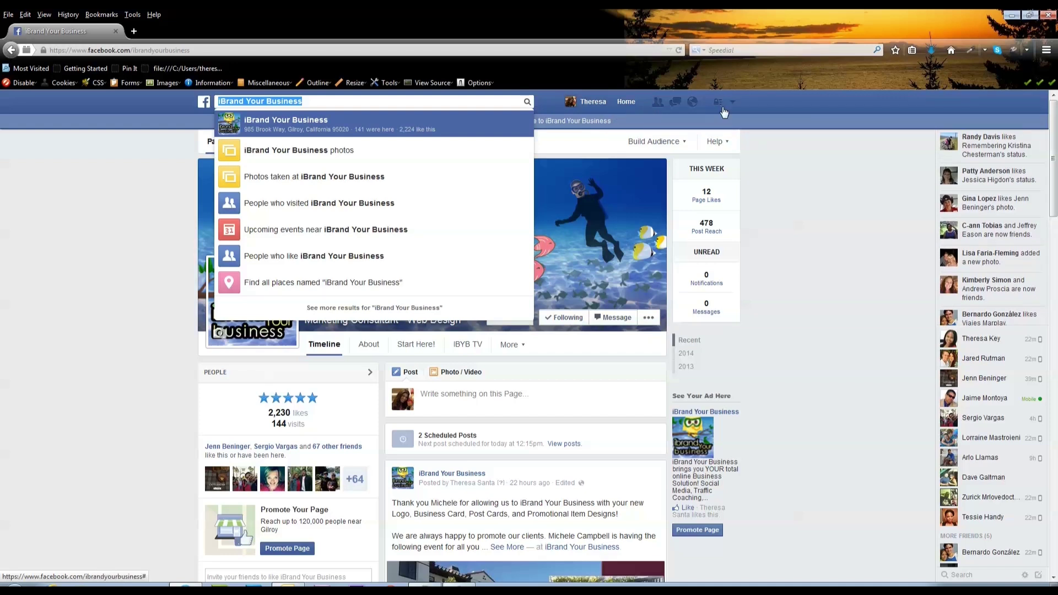
Close the search suggestions and choose iBrand Your Business under 'Use Facebook as'
{"action": "left_click", "coordinate": [763, 108]}
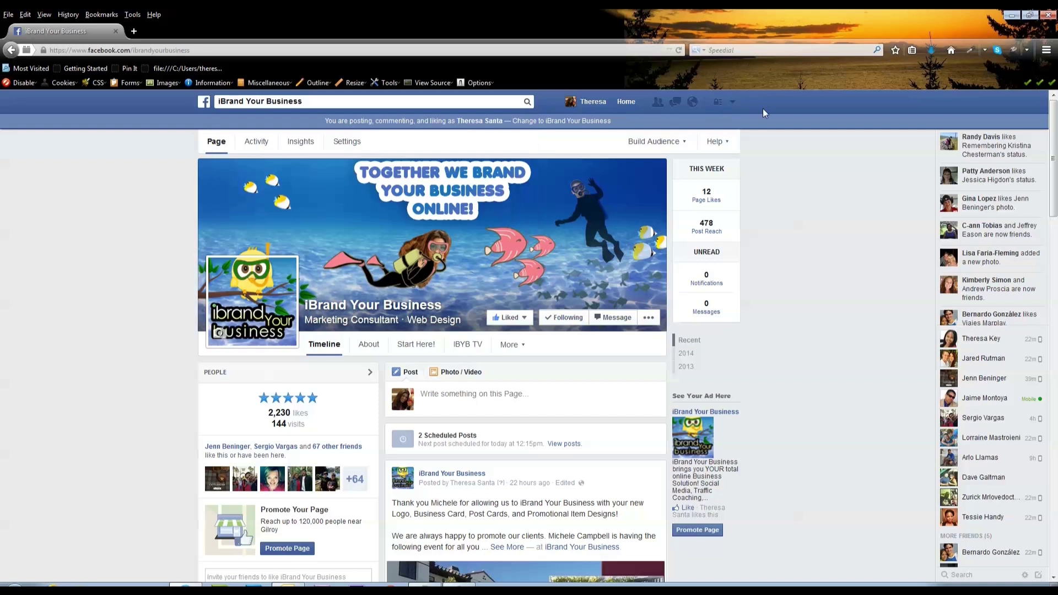
{"action": "left_click", "coordinate": [731, 105]}
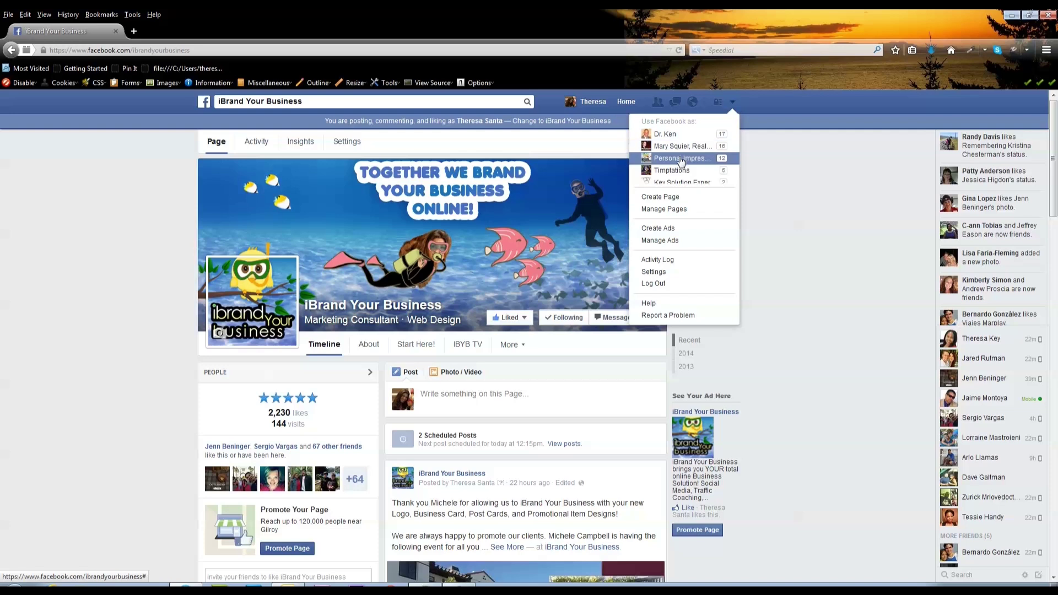
{"action": "scroll", "coordinate": [681, 158], "scroll_direction": "down", "scroll_amount": 2}
{"action": "scroll", "coordinate": [680, 160], "scroll_direction": "down", "scroll_amount": 2}
{"action": "scroll", "coordinate": [680, 159], "scroll_direction": "down", "scroll_amount": 2}
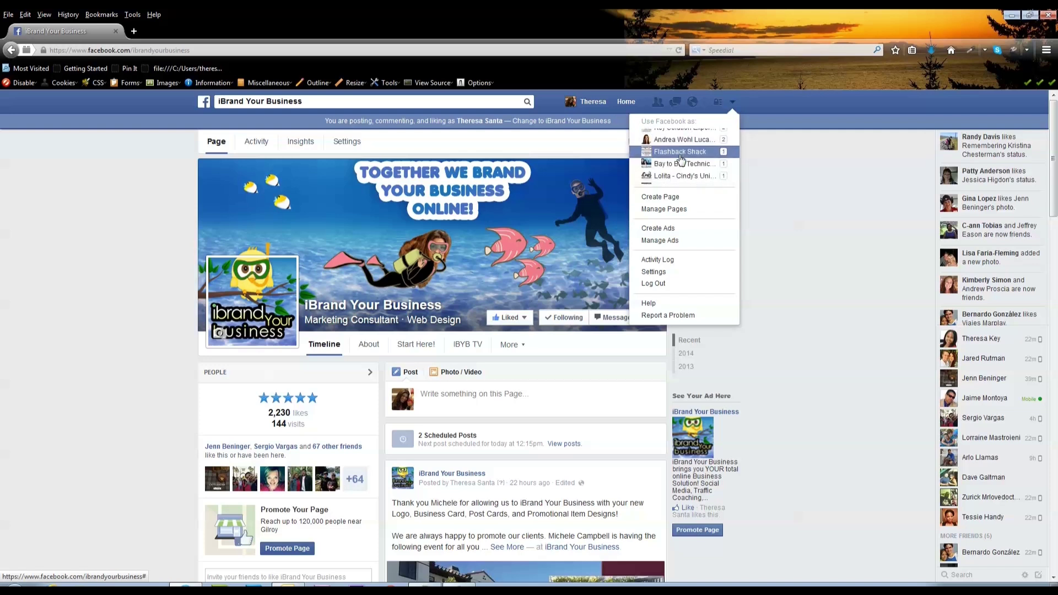
{"action": "scroll", "coordinate": [681, 160], "scroll_direction": "down", "scroll_amount": 2}
{"action": "scroll", "coordinate": [680, 159], "scroll_direction": "down", "scroll_amount": 2}
{"action": "scroll", "coordinate": [681, 160], "scroll_direction": "down", "scroll_amount": 2}
{"action": "scroll", "coordinate": [680, 160], "scroll_direction": "down", "scroll_amount": 2}
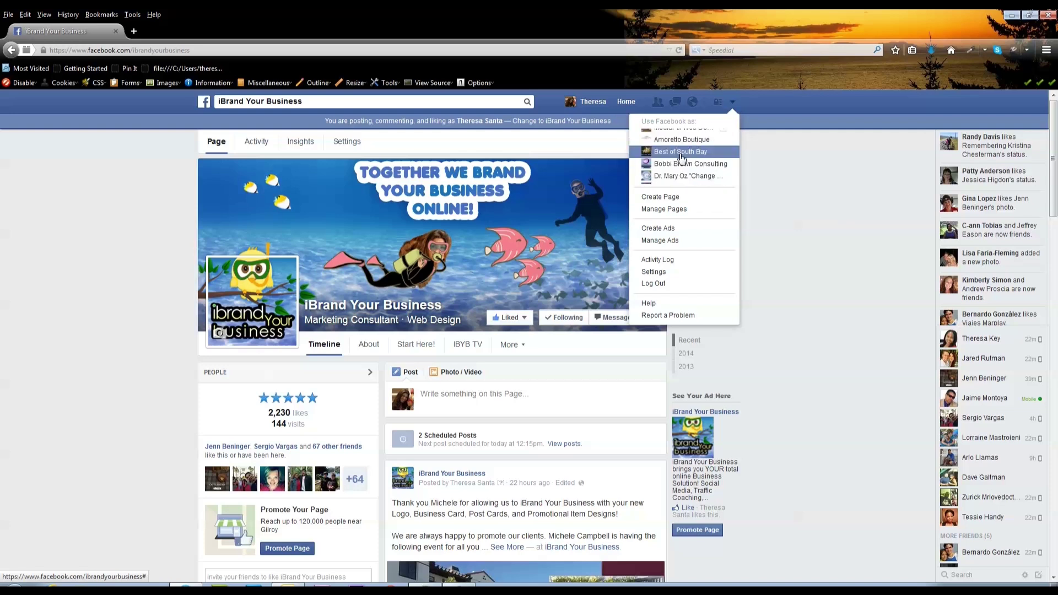
{"action": "scroll", "coordinate": [680, 159], "scroll_direction": "down", "scroll_amount": 2}
{"action": "scroll", "coordinate": [681, 158], "scroll_direction": "down", "scroll_amount": 2}
{"action": "scroll", "coordinate": [682, 159], "scroll_direction": "down", "scroll_amount": 1}
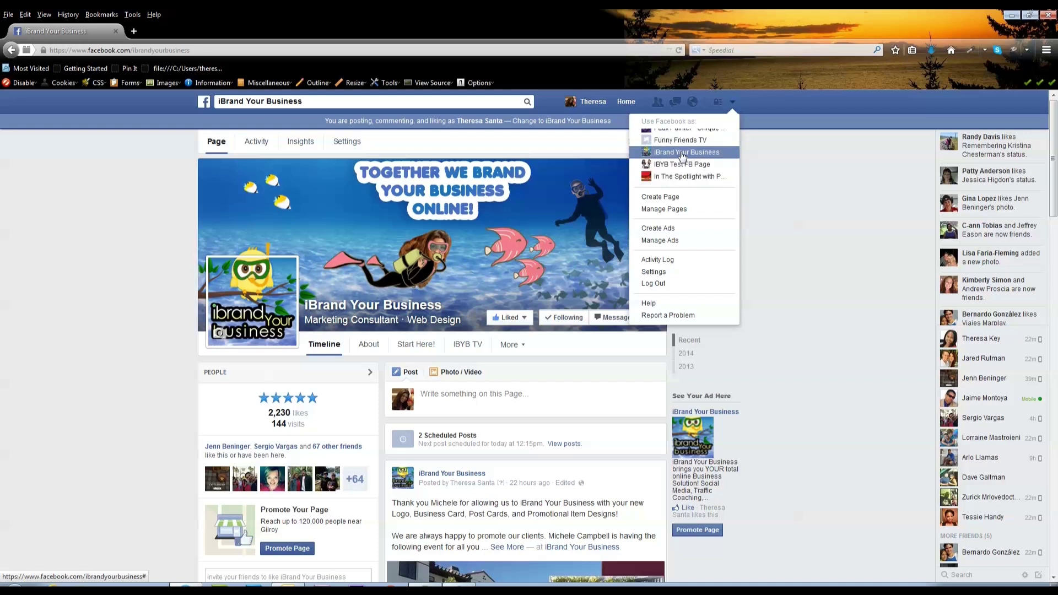
{"action": "left_click", "coordinate": [683, 152]}
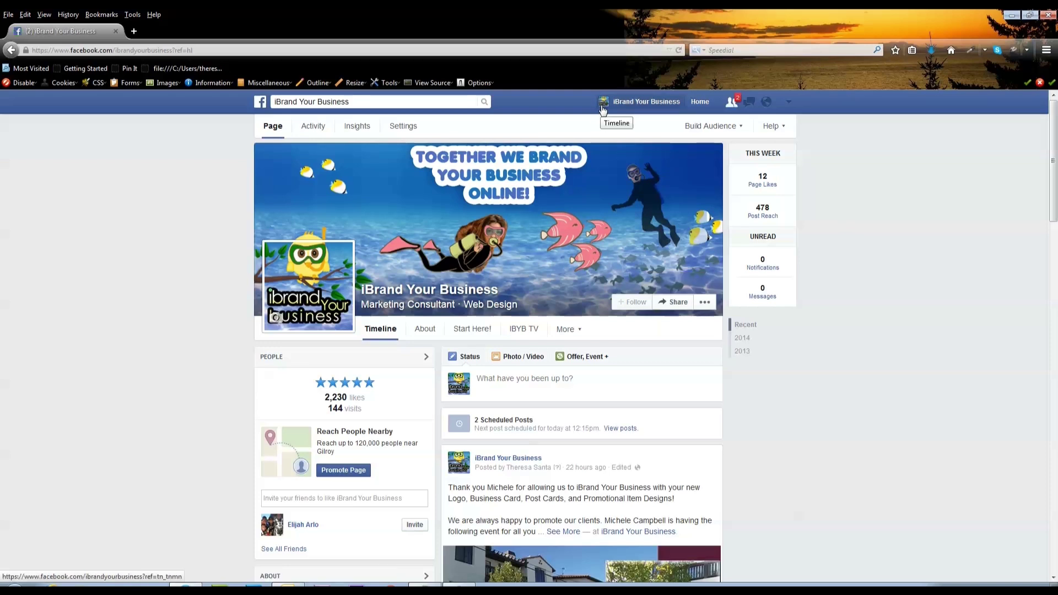
Find and open Personal Impressions Painting and Deck Restoration, then select its post box
{"action": "left_click", "coordinate": [414, 103]}
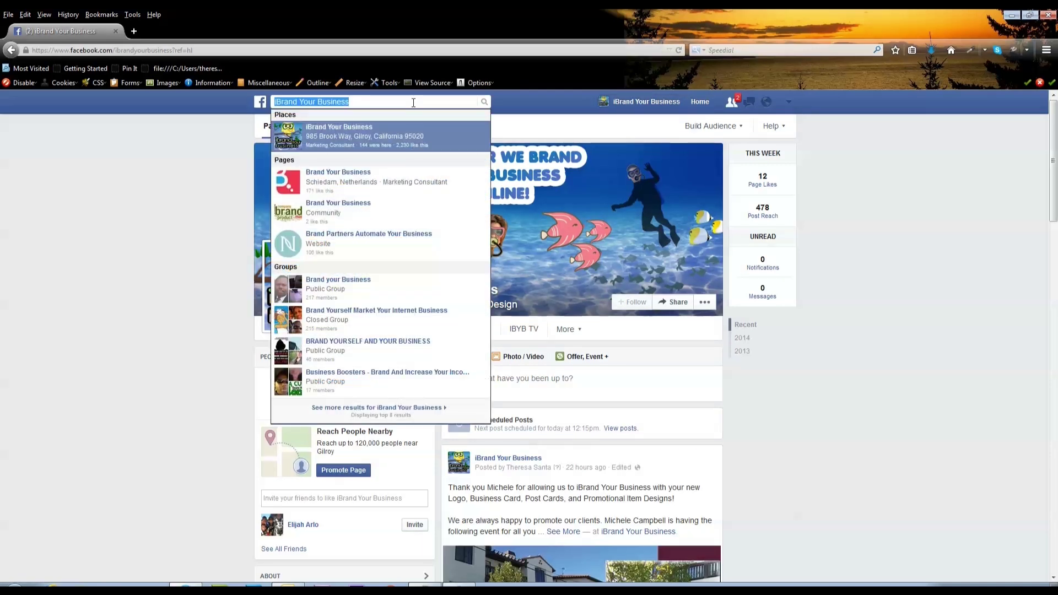
{"action": "type", "text": "personal"}
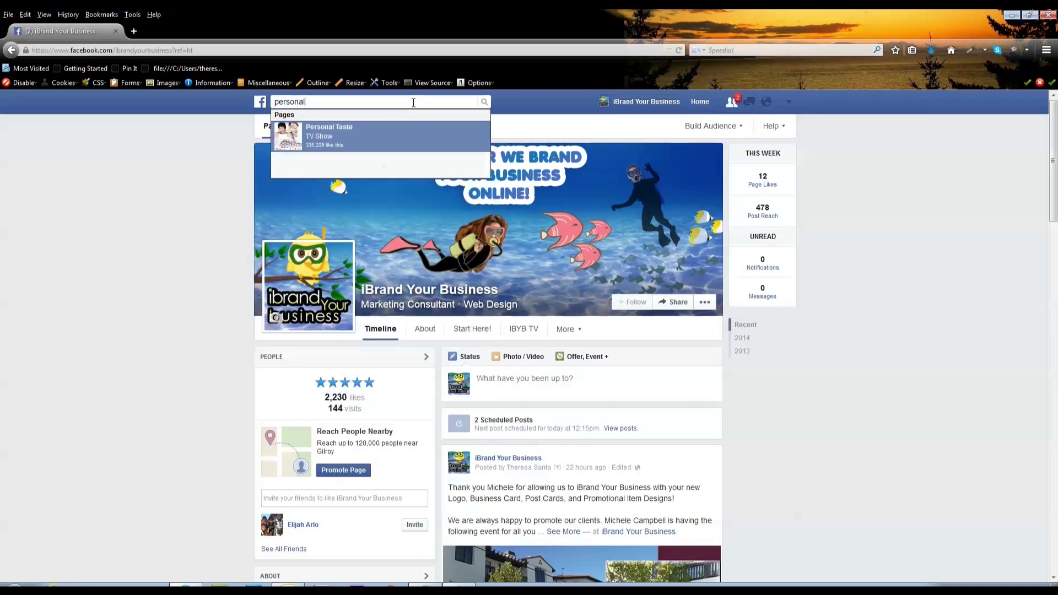
{"action": "type", "text": " imp"}
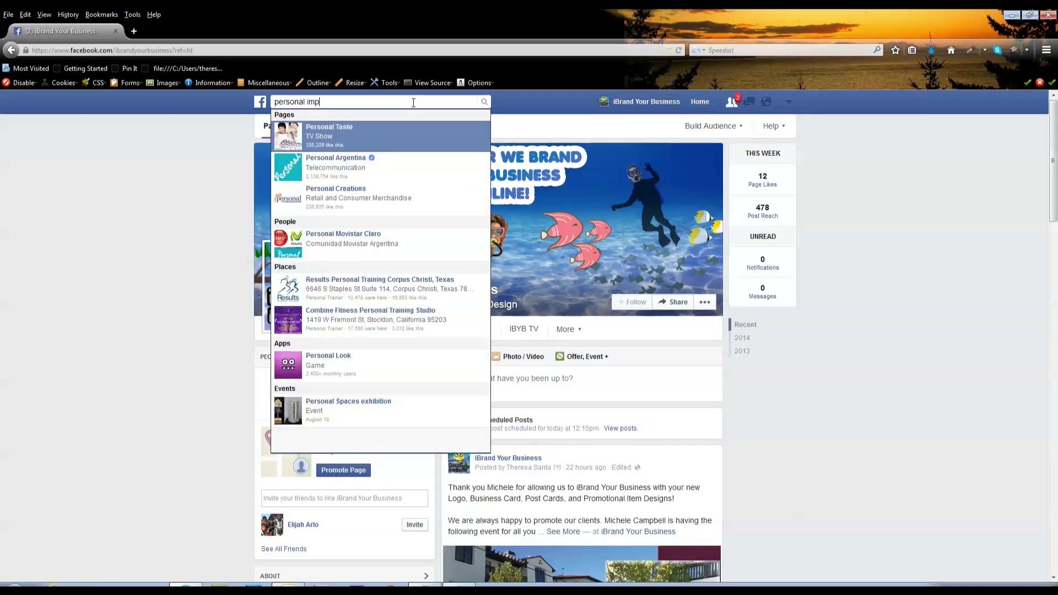
{"action": "type", "text": "res"}
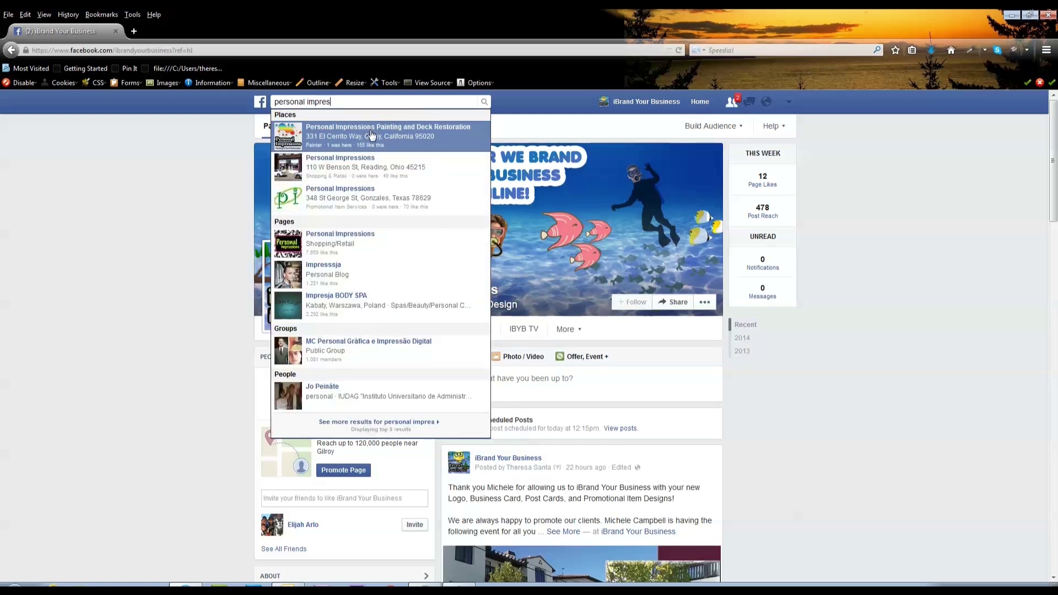
{"action": "left_click", "coordinate": [371, 136]}
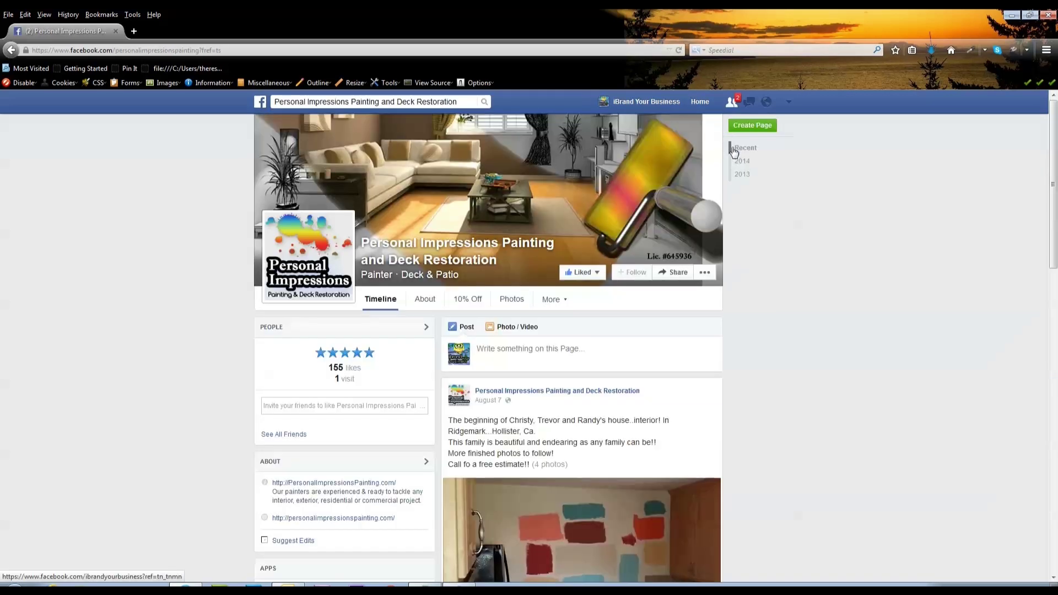
{"action": "scroll", "coordinate": [658, 246], "scroll_direction": "down", "scroll_amount": 2}
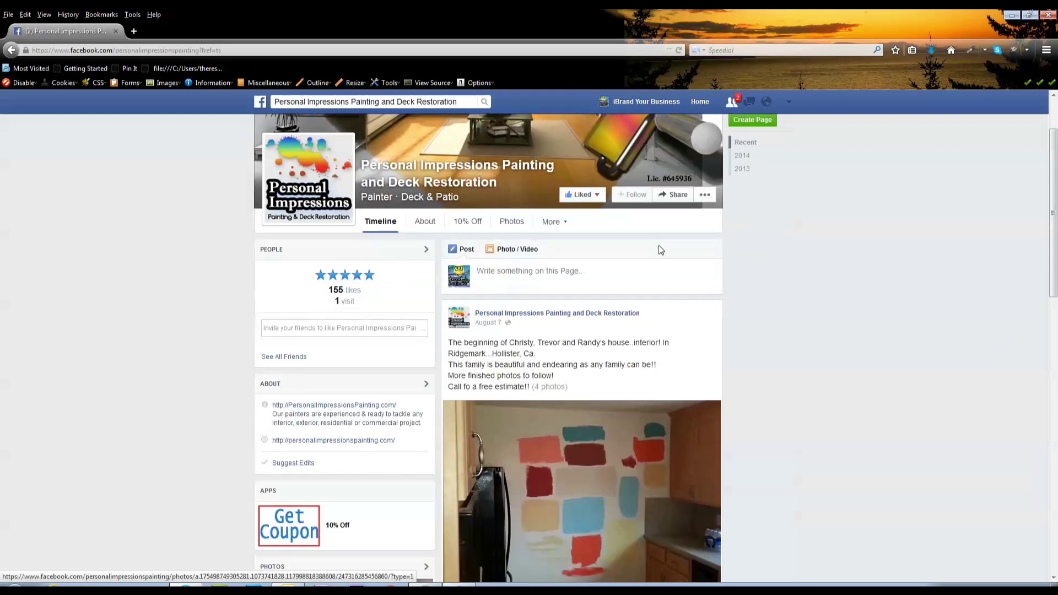
{"action": "left_click", "coordinate": [468, 281]}
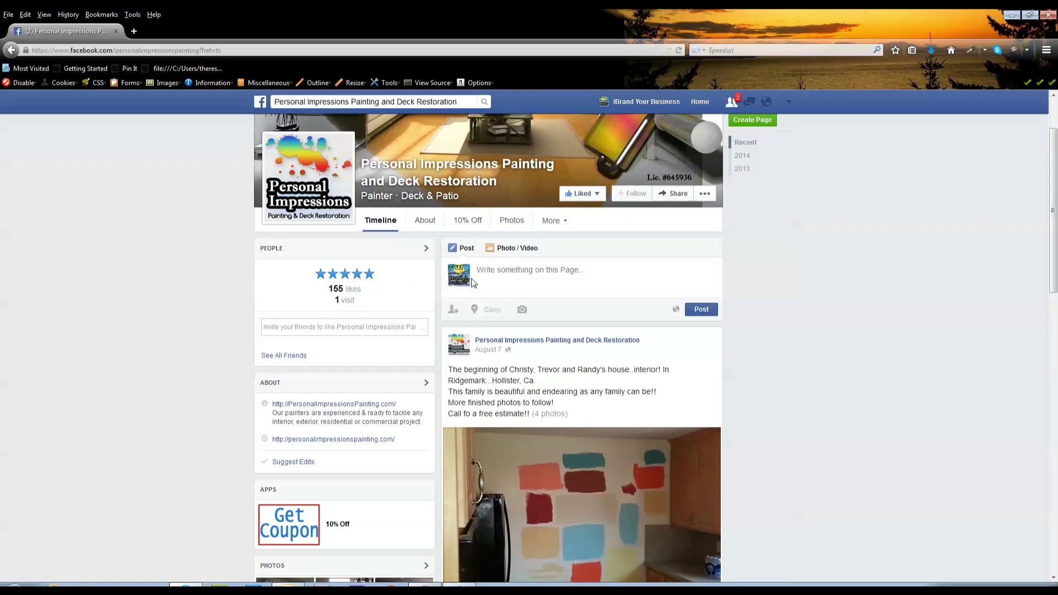
{"action": "scroll", "coordinate": [486, 277], "scroll_direction": "down", "scroll_amount": 3}
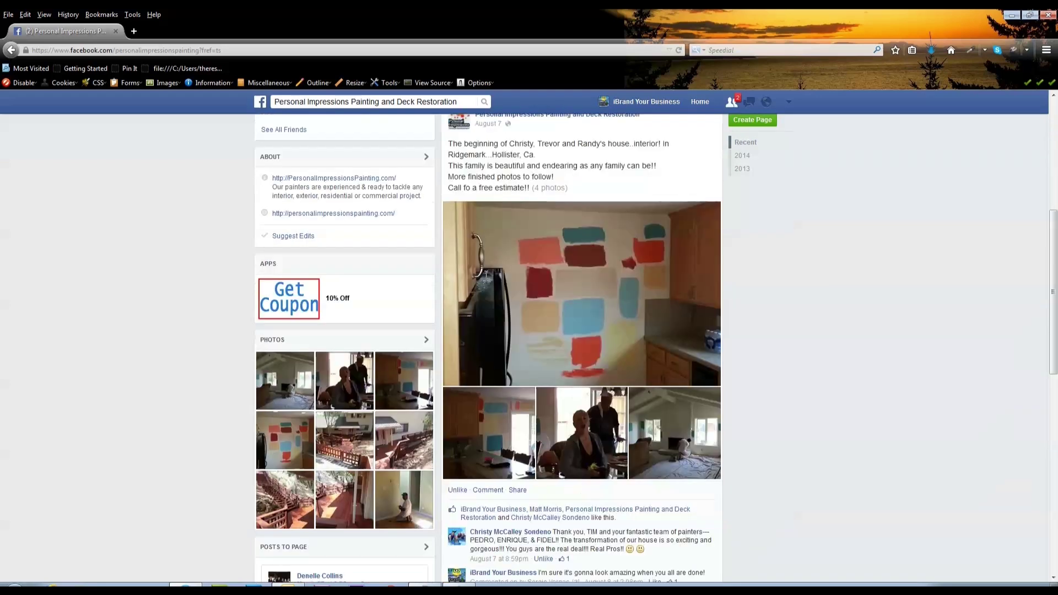
{"action": "scroll", "coordinate": [485, 265], "scroll_direction": "down", "scroll_amount": 6}
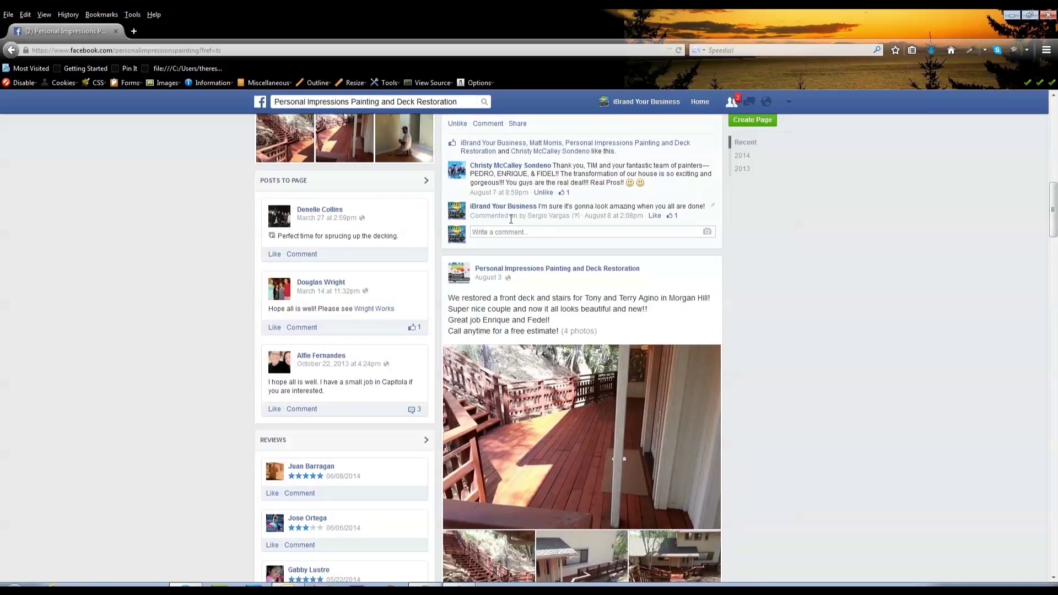
{"action": "scroll", "coordinate": [510, 218], "scroll_direction": "down", "scroll_amount": 1}
{"action": "scroll", "coordinate": [513, 223], "scroll_direction": "down", "scroll_amount": 2}
{"action": "scroll", "coordinate": [514, 230], "scroll_direction": "down", "scroll_amount": 2}
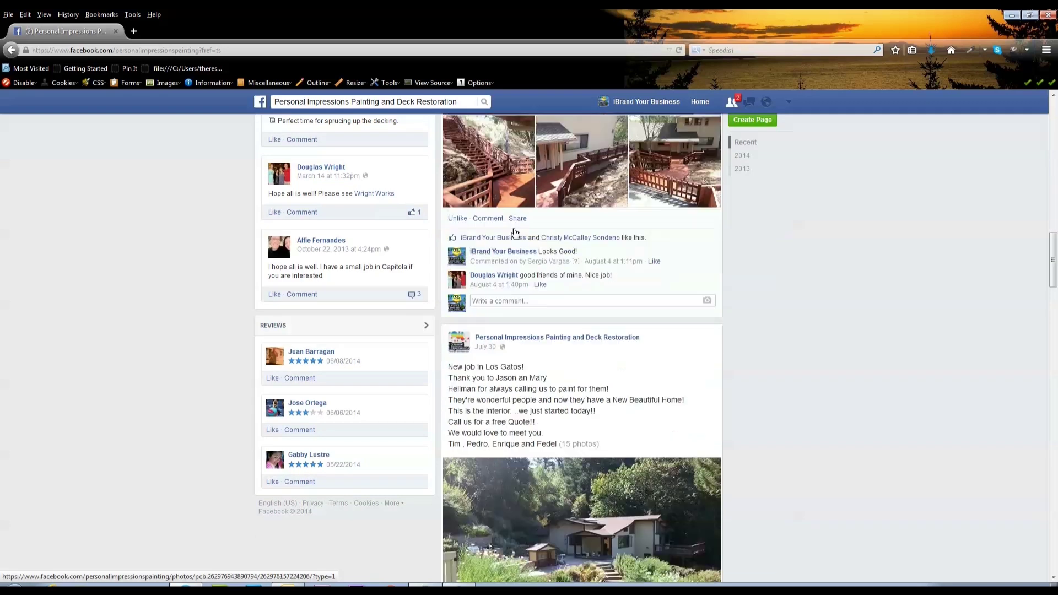
{"action": "scroll", "coordinate": [513, 236], "scroll_direction": "up", "scroll_amount": 1}
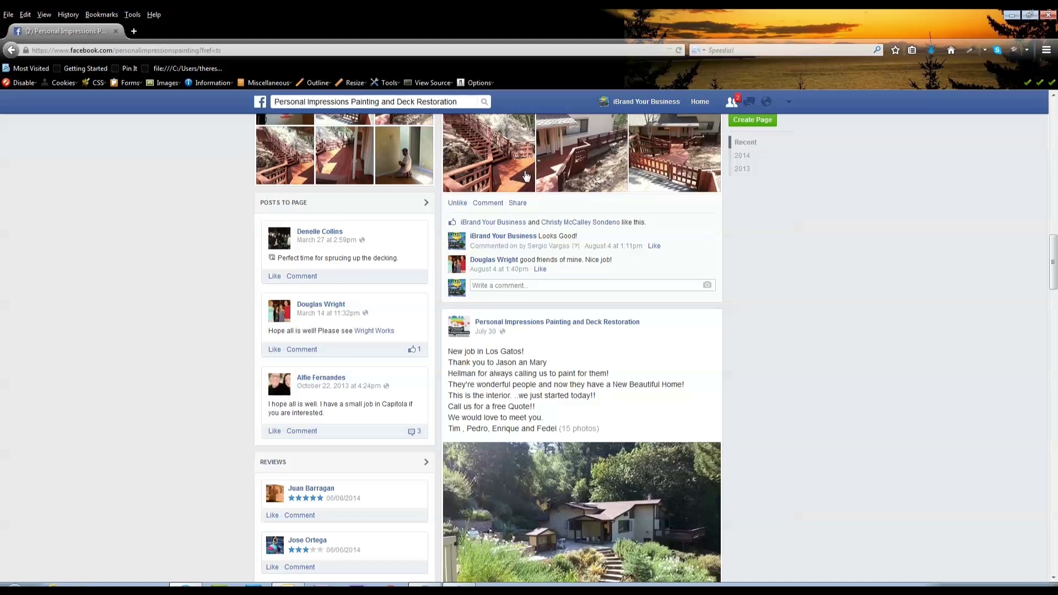
{"action": "scroll", "coordinate": [510, 246], "scroll_direction": "up", "scroll_amount": 5}
{"action": "scroll", "coordinate": [513, 252], "scroll_direction": "up", "scroll_amount": 3}
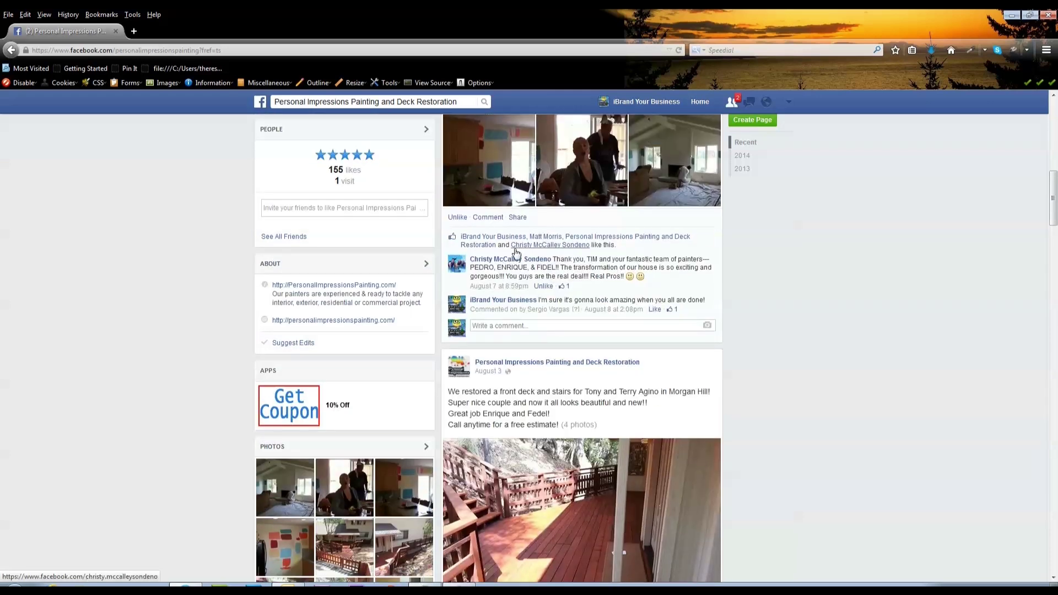
{"action": "scroll", "coordinate": [868, 254], "scroll_direction": "up", "scroll_amount": 3}
{"action": "scroll", "coordinate": [864, 265], "scroll_direction": "up", "scroll_amount": 3}
{"action": "scroll", "coordinate": [864, 267], "scroll_direction": "up", "scroll_amount": 3}
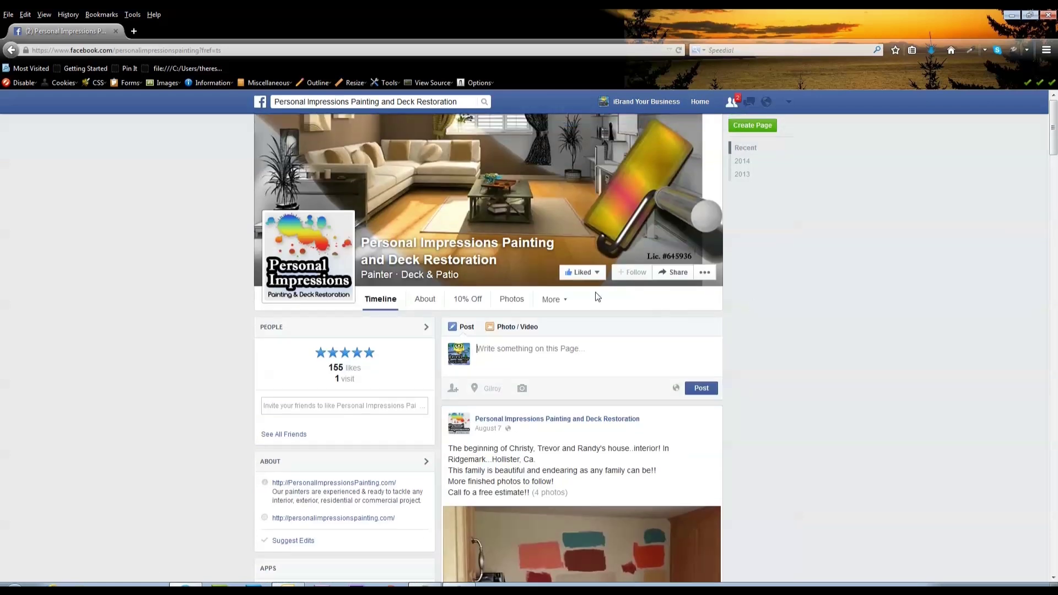
Open iBrand Your Business's News Feed, then show the 'Use Facebook as' identity list
{"action": "left_click", "coordinate": [583, 272]}
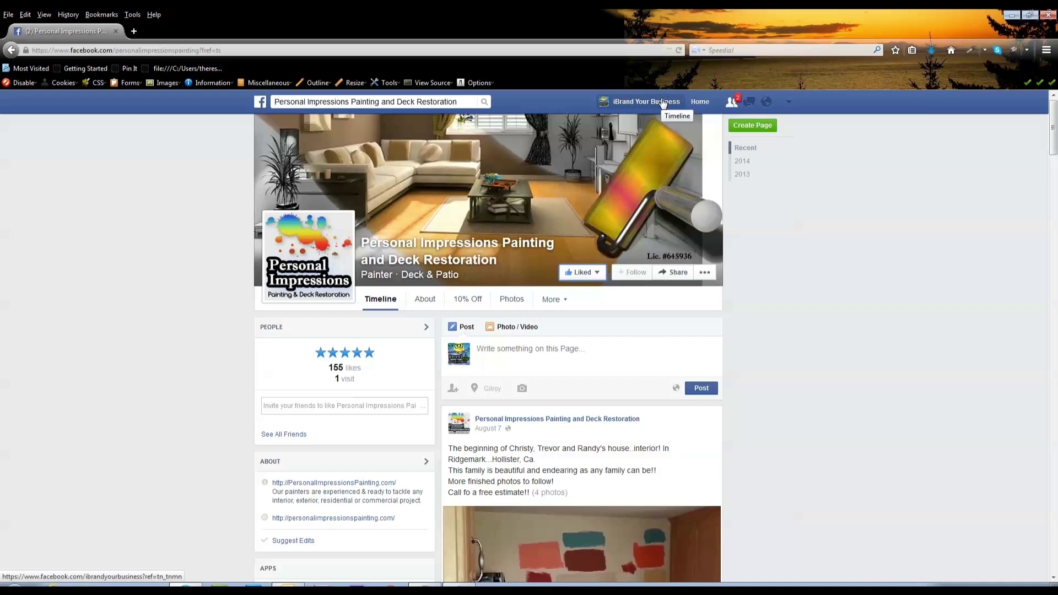
{"action": "left_click", "coordinate": [699, 102]}
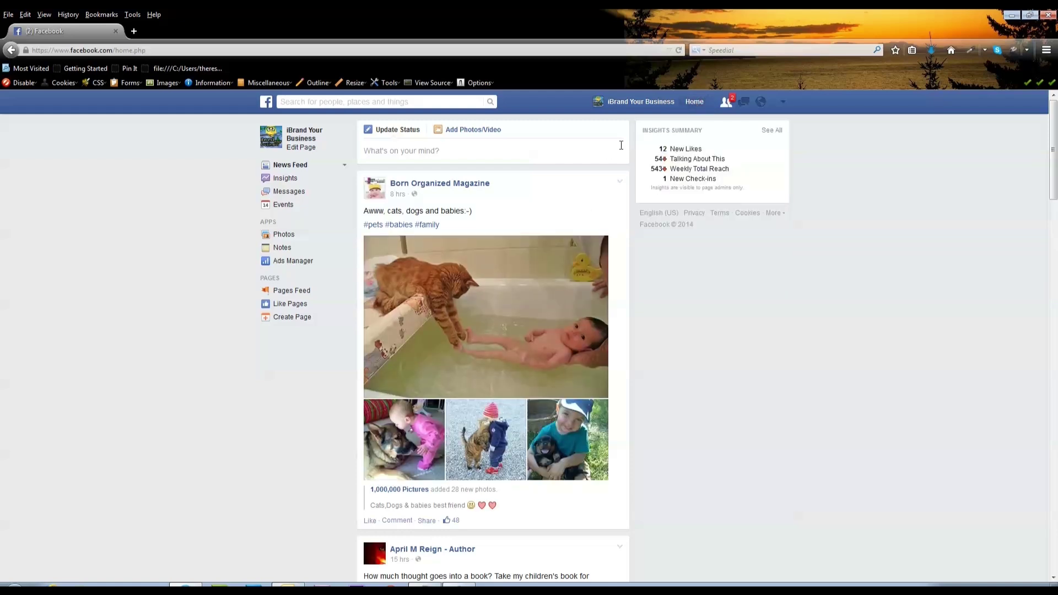
{"action": "scroll", "coordinate": [582, 177], "scroll_direction": "down", "scroll_amount": 1}
{"action": "scroll", "coordinate": [591, 186], "scroll_direction": "down", "scroll_amount": 2}
{"action": "scroll", "coordinate": [602, 197], "scroll_direction": "down", "scroll_amount": 3}
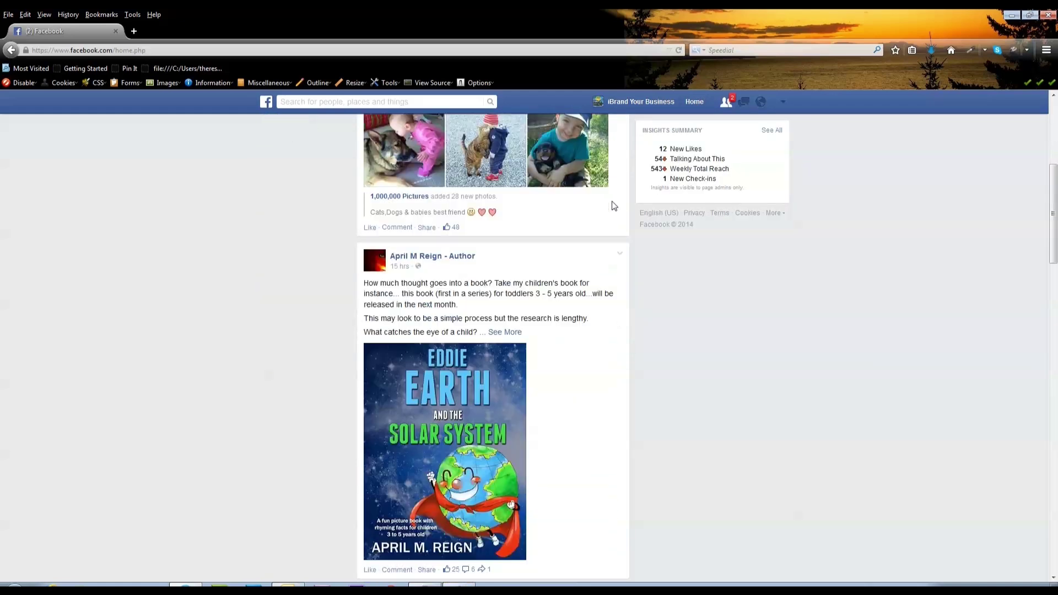
{"action": "scroll", "coordinate": [613, 207], "scroll_direction": "down", "scroll_amount": 2}
{"action": "scroll", "coordinate": [613, 208], "scroll_direction": "down", "scroll_amount": 3}
{"action": "scroll", "coordinate": [612, 209], "scroll_direction": "down", "scroll_amount": 3}
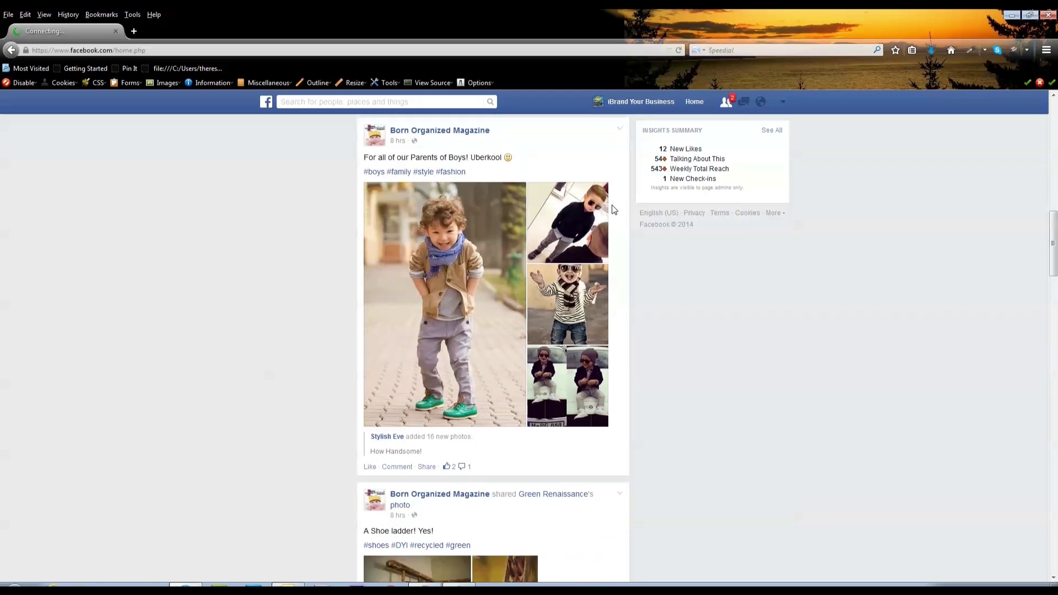
{"action": "scroll", "coordinate": [613, 210], "scroll_direction": "down", "scroll_amount": 4}
{"action": "scroll", "coordinate": [614, 215], "scroll_direction": "down", "scroll_amount": 4}
{"action": "scroll", "coordinate": [613, 217], "scroll_direction": "down", "scroll_amount": 3}
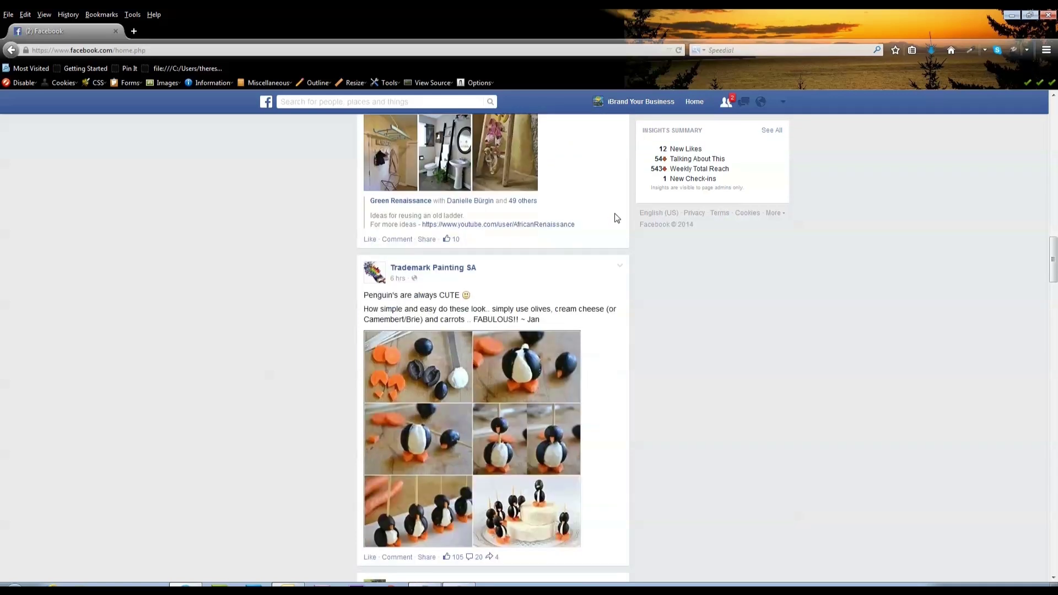
{"action": "scroll", "coordinate": [613, 218], "scroll_direction": "down", "scroll_amount": 4}
{"action": "scroll", "coordinate": [617, 219], "scroll_direction": "down", "scroll_amount": 2}
{"action": "scroll", "coordinate": [617, 219], "scroll_direction": "down", "scroll_amount": 2}
{"action": "scroll", "coordinate": [617, 218], "scroll_direction": "down", "scroll_amount": 2}
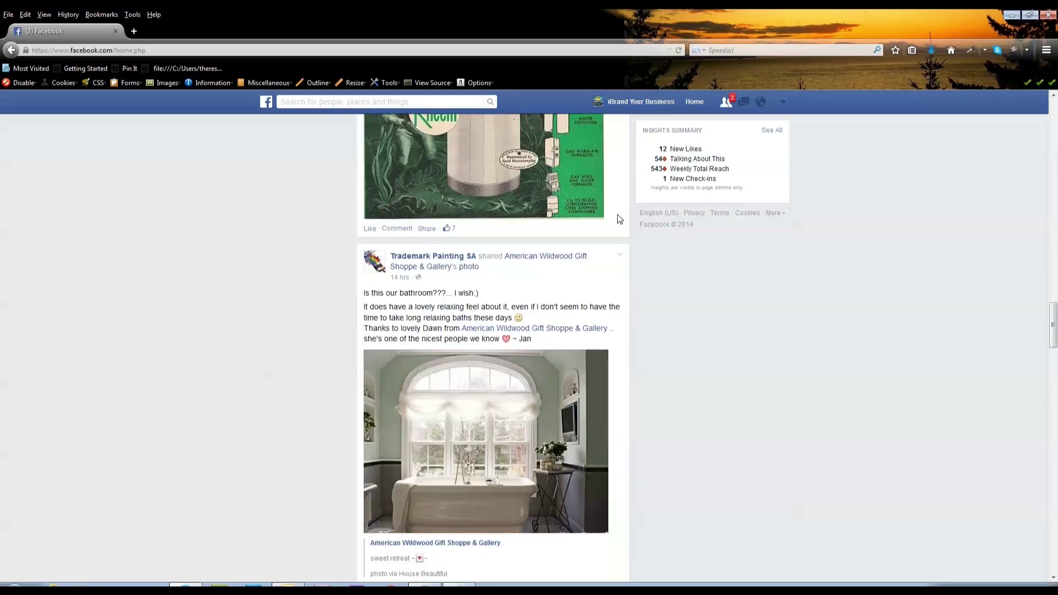
{"action": "scroll", "coordinate": [617, 218], "scroll_direction": "down", "scroll_amount": 2}
{"action": "scroll", "coordinate": [617, 219], "scroll_direction": "down", "scroll_amount": 3}
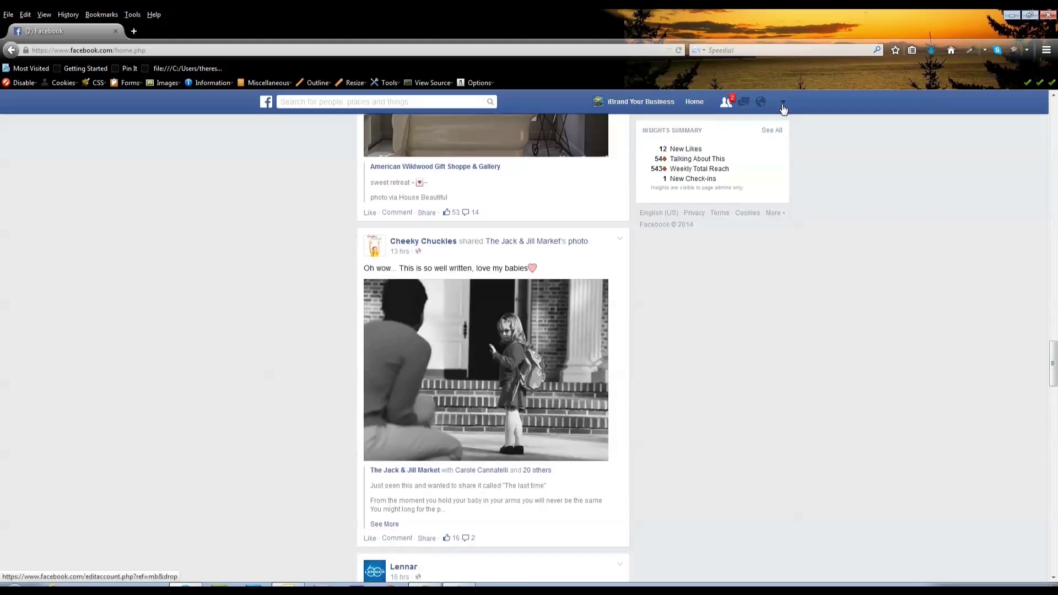
{"action": "left_click", "coordinate": [782, 103]}
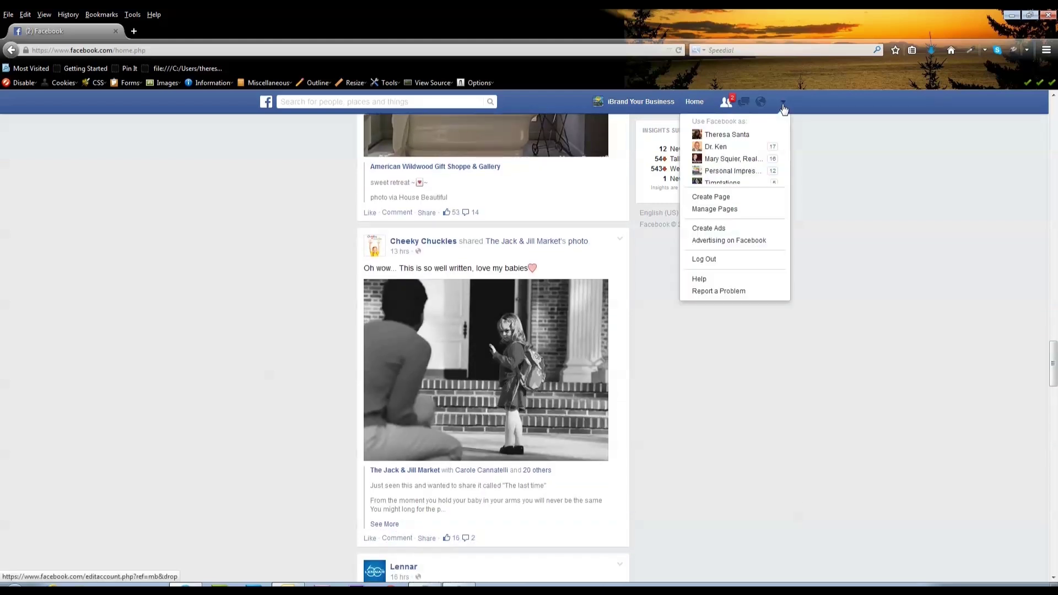
Switch to Theresa Santa, then search 'ib' to open iBrand Your Business
{"action": "left_click", "coordinate": [737, 136]}
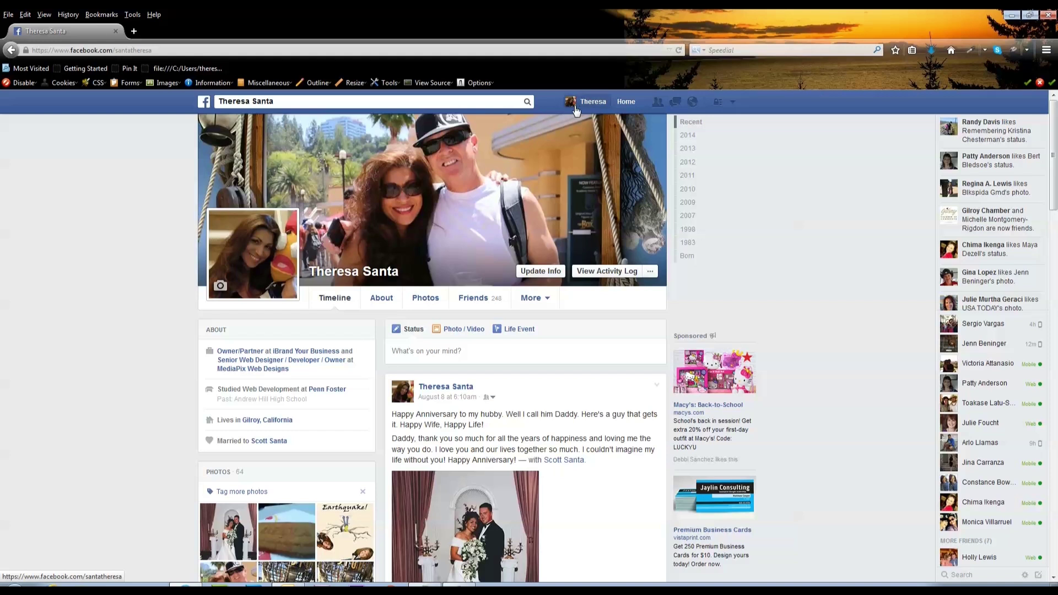
{"action": "mouse_move", "coordinate": [407, 238]}
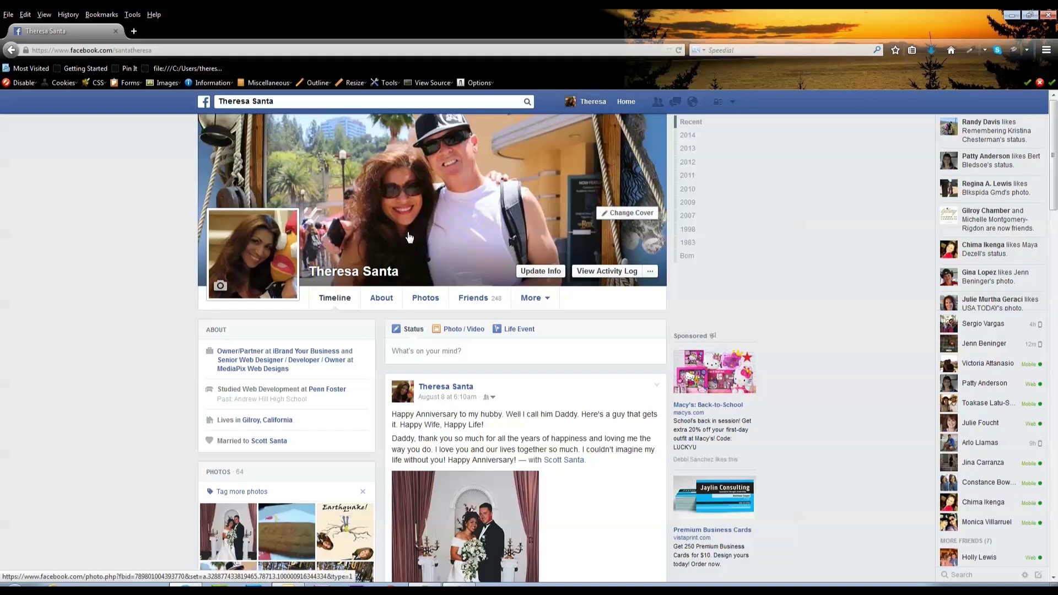
{"action": "scroll", "coordinate": [462, 212], "scroll_direction": "down", "scroll_amount": 3}
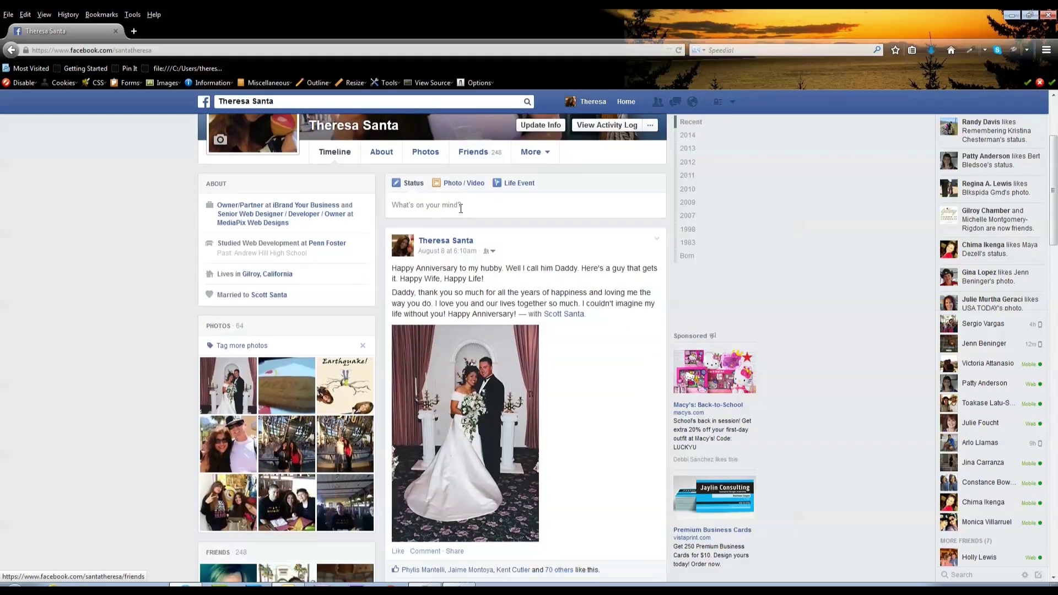
{"action": "scroll", "coordinate": [466, 210], "scroll_direction": "up", "scroll_amount": 3}
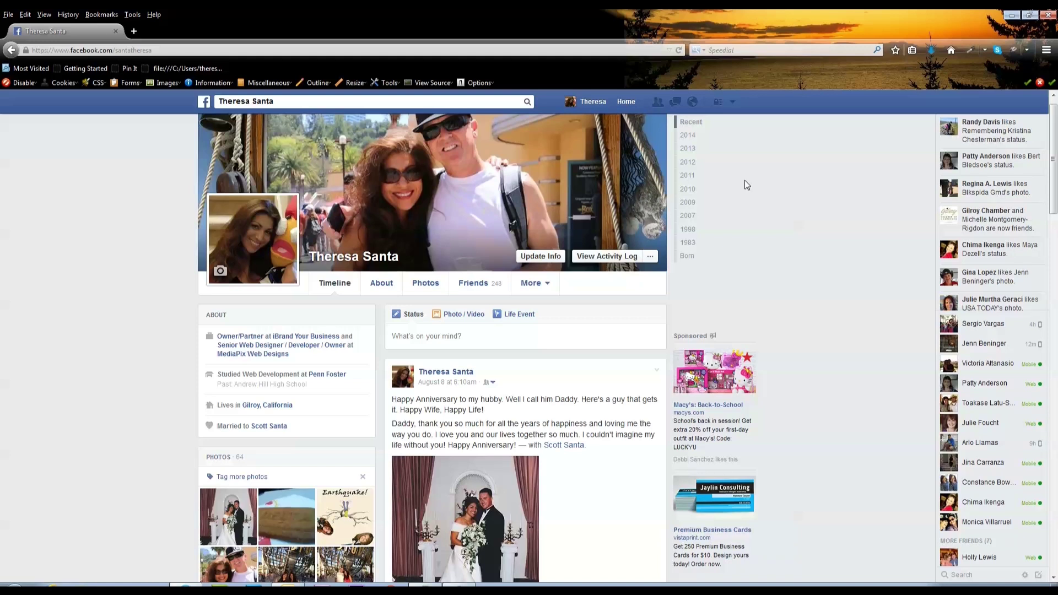
{"action": "left_click", "coordinate": [280, 100]}
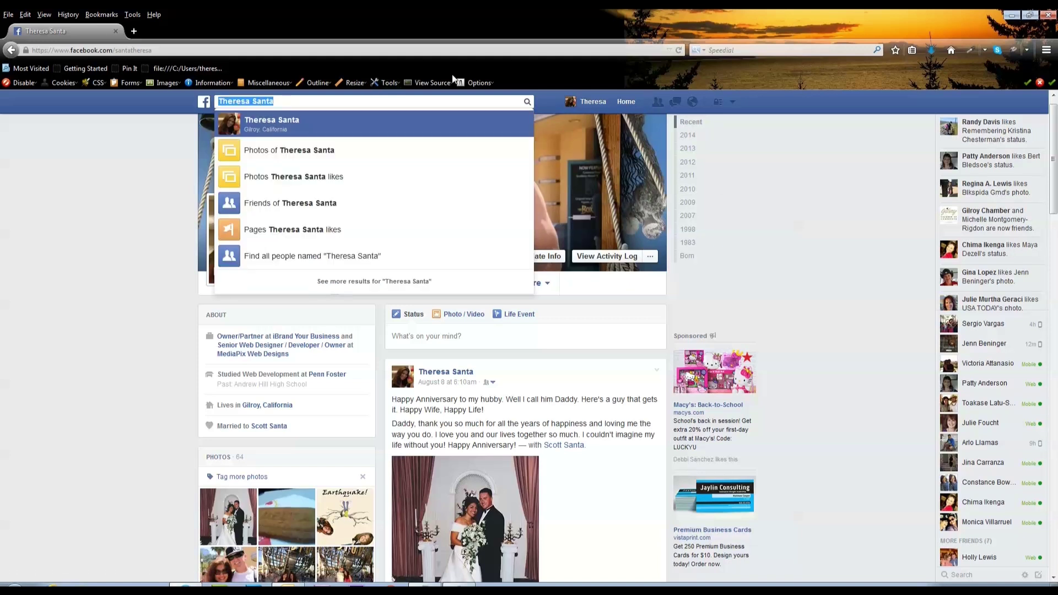
{"action": "type", "text": "ib"}
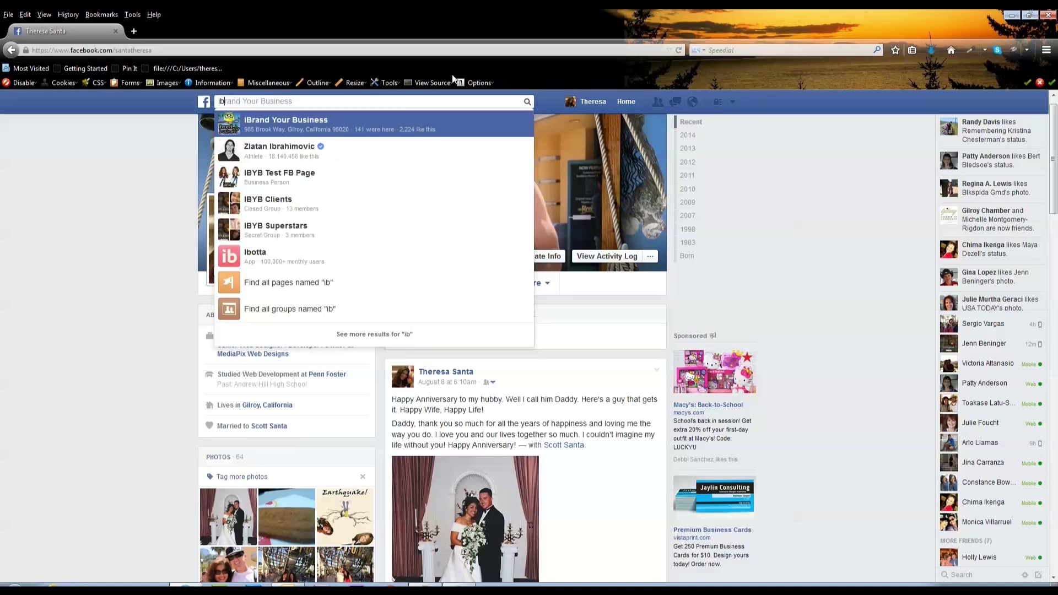
{"action": "key", "text": "Return"}
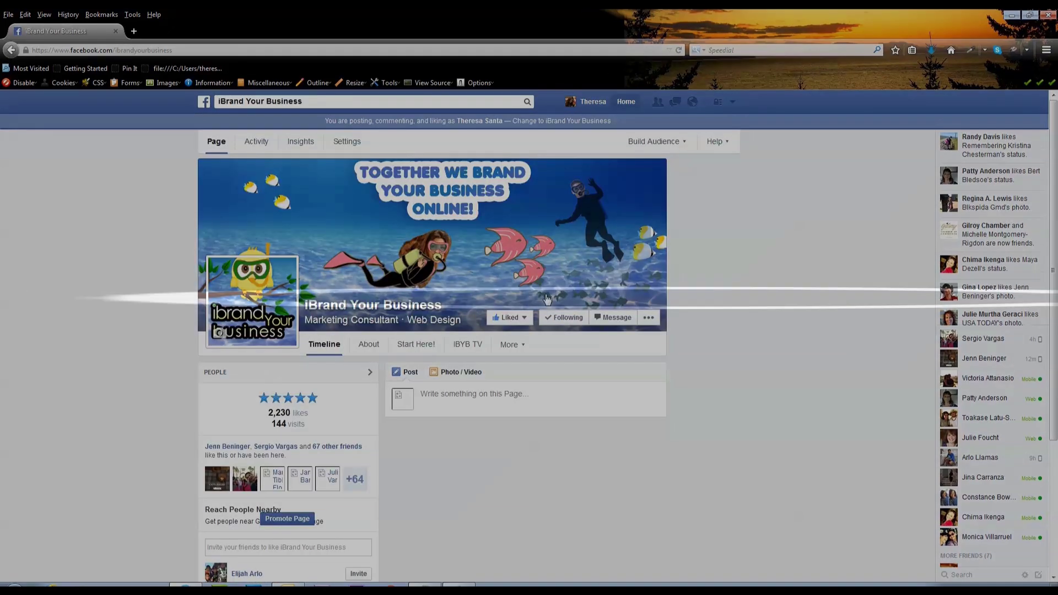